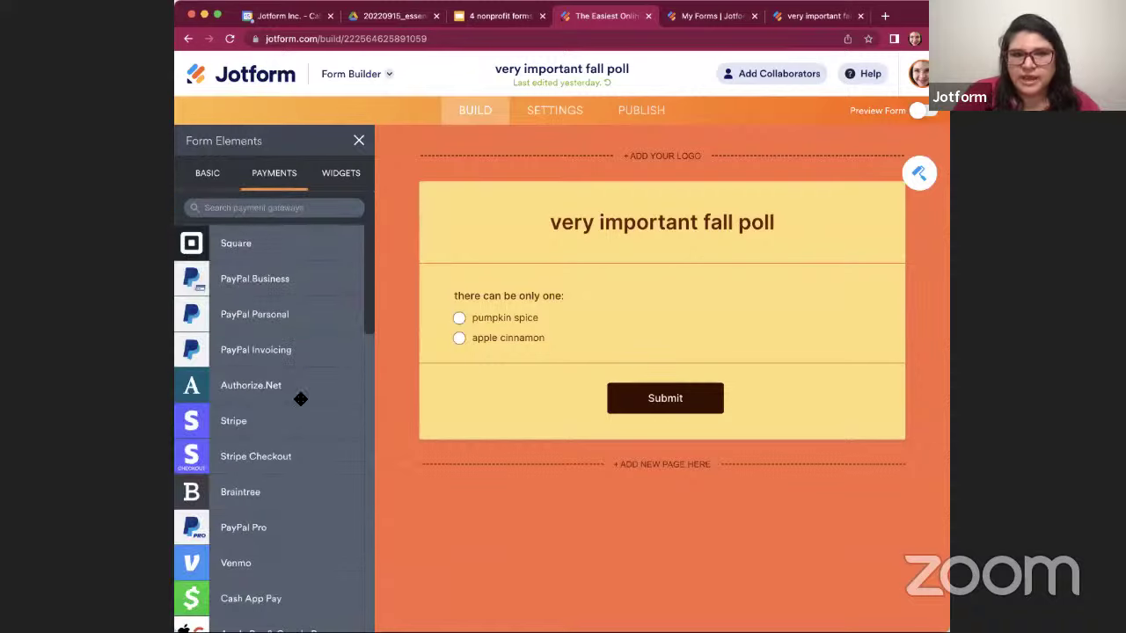
Examine the payment gateways and widgets available as form elements, along with the color options in the Form Designer
scroll(299, 493, down, 2)
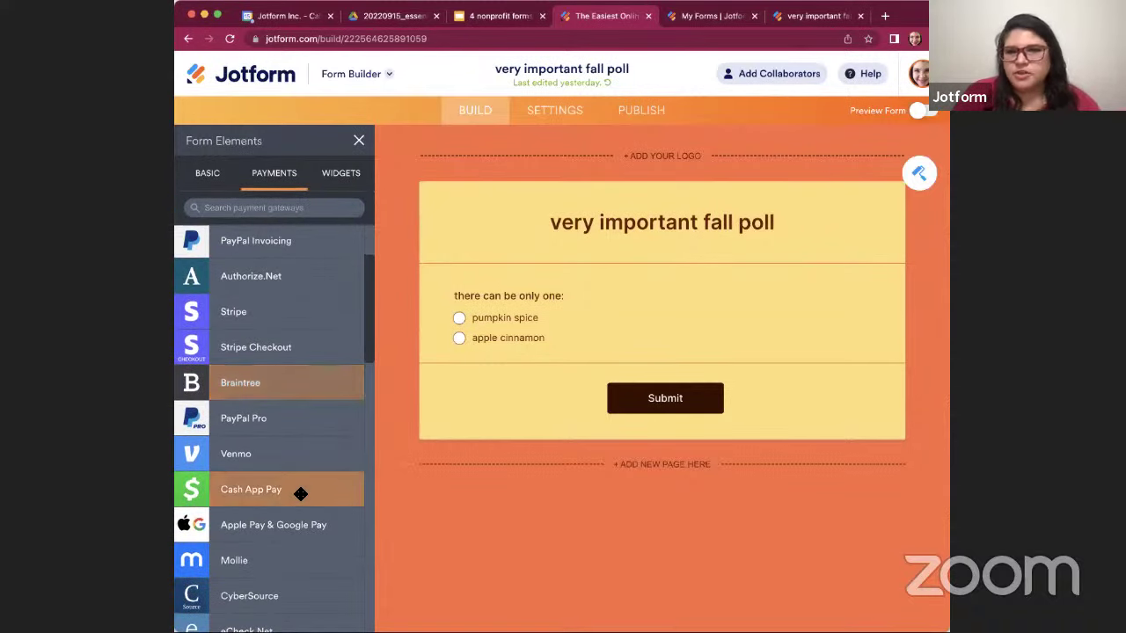
scroll(301, 494, down, 4)
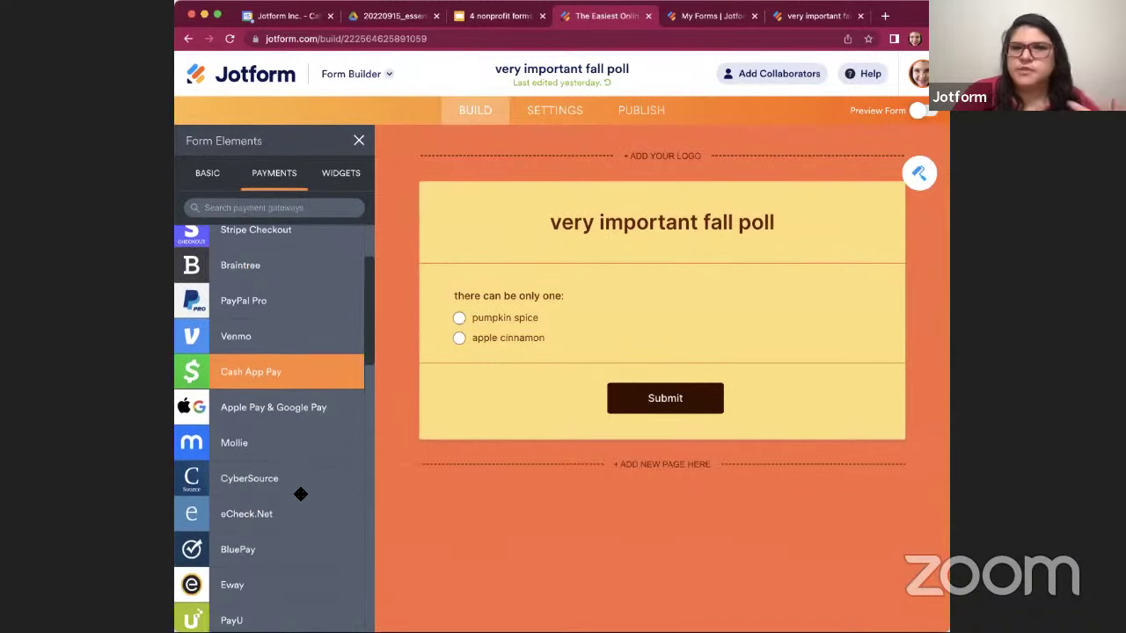
scroll(301, 495, down, 1)
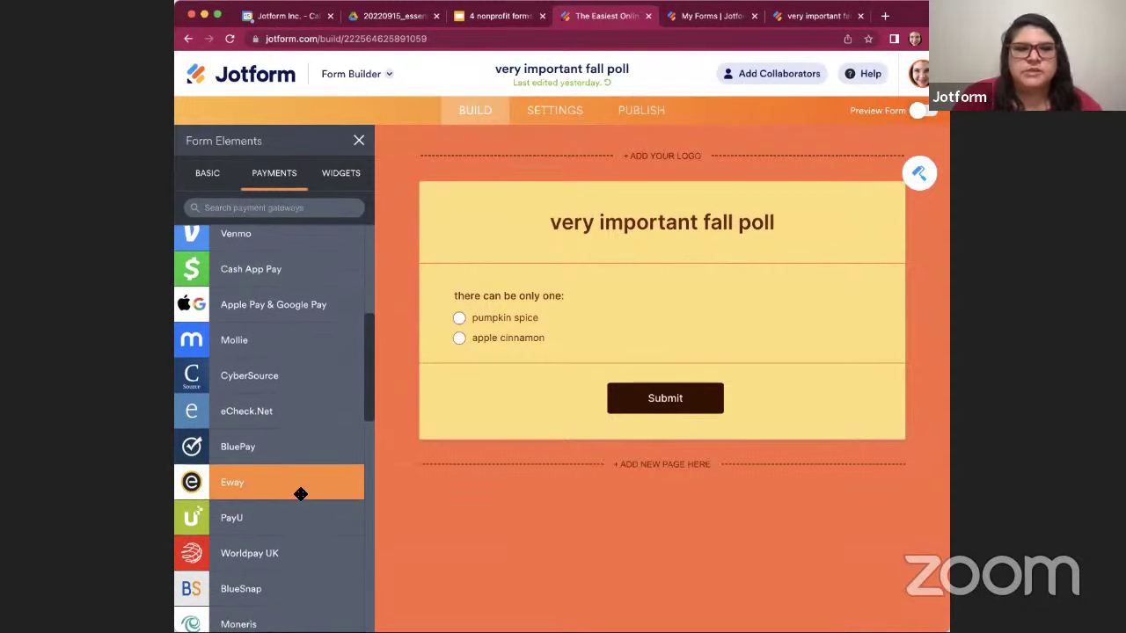
scroll(301, 494, up, 1)
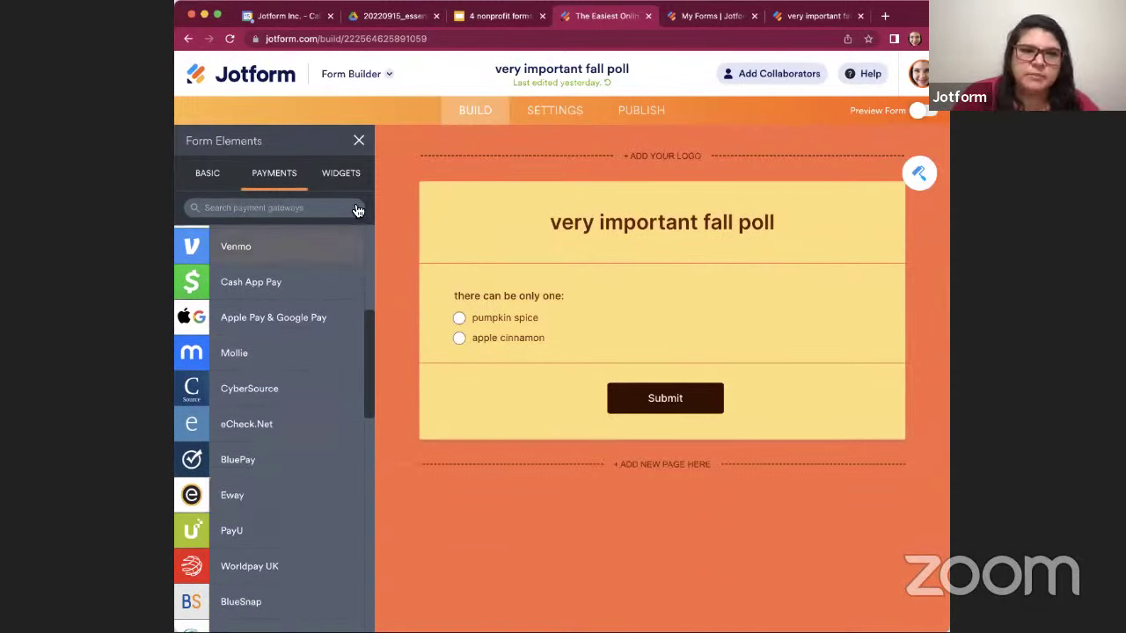
click(350, 177)
scroll(320, 407, down, 1)
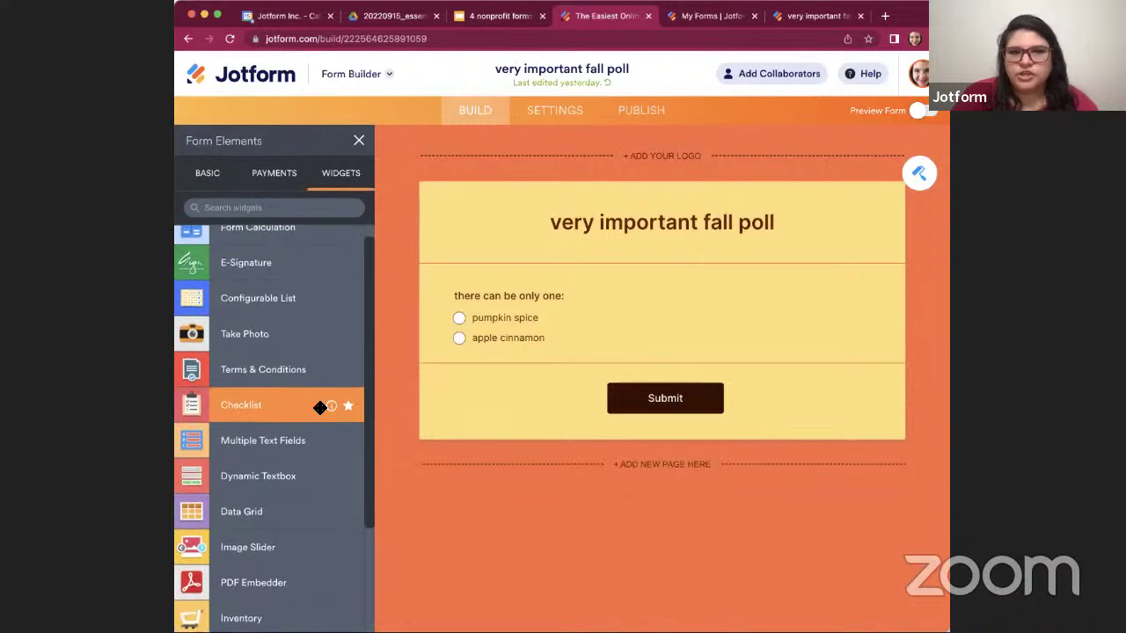
scroll(320, 407, up, 1)
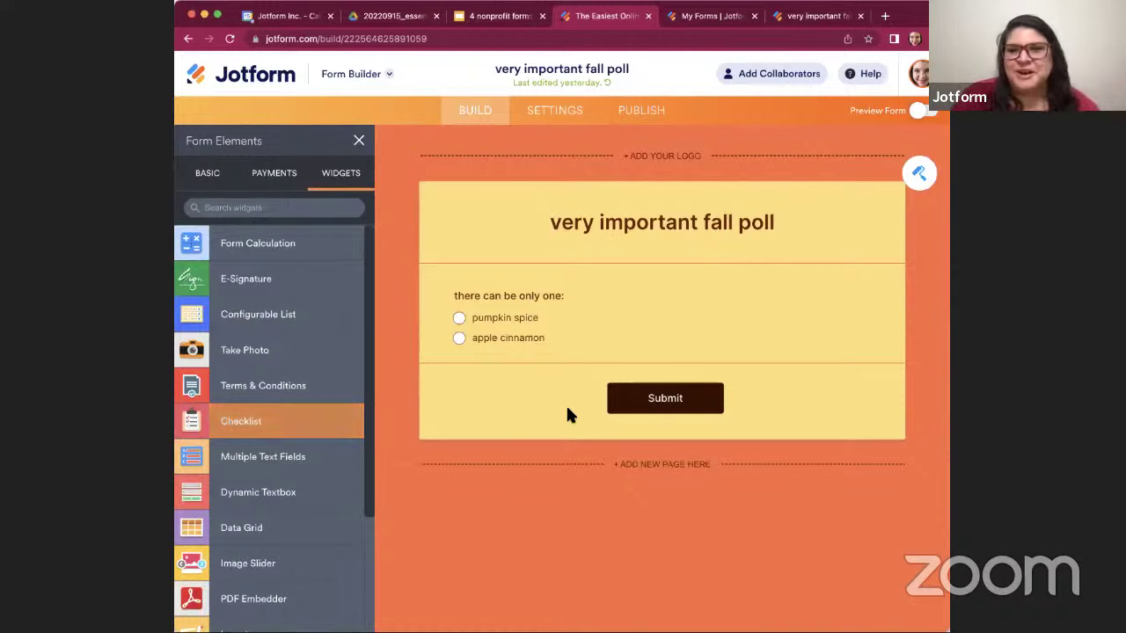
click(920, 173)
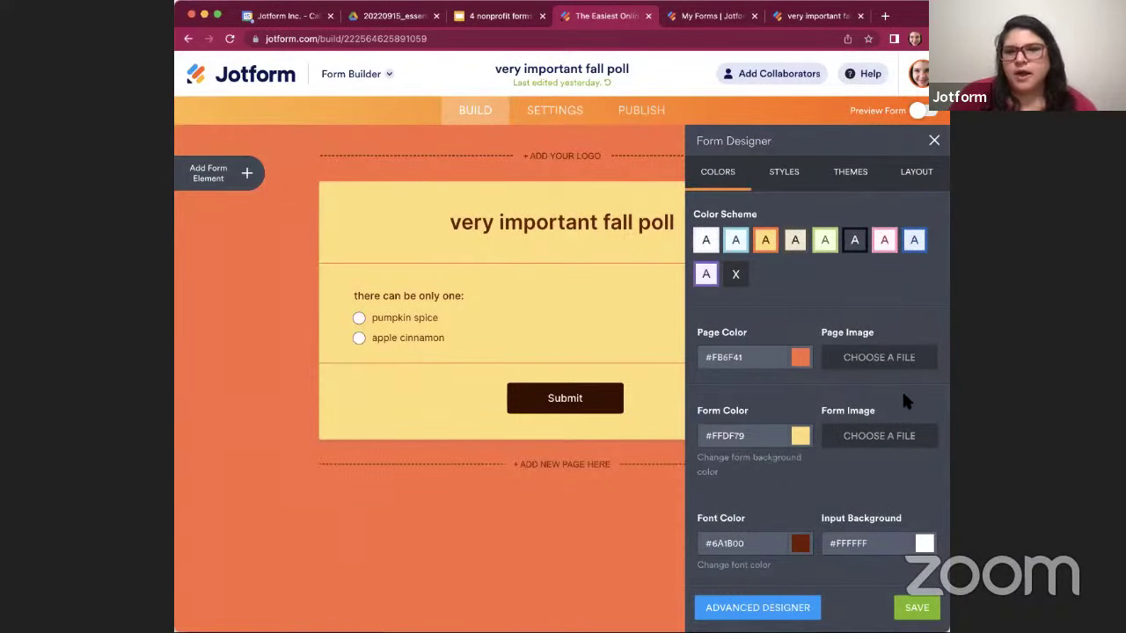
click(934, 140)
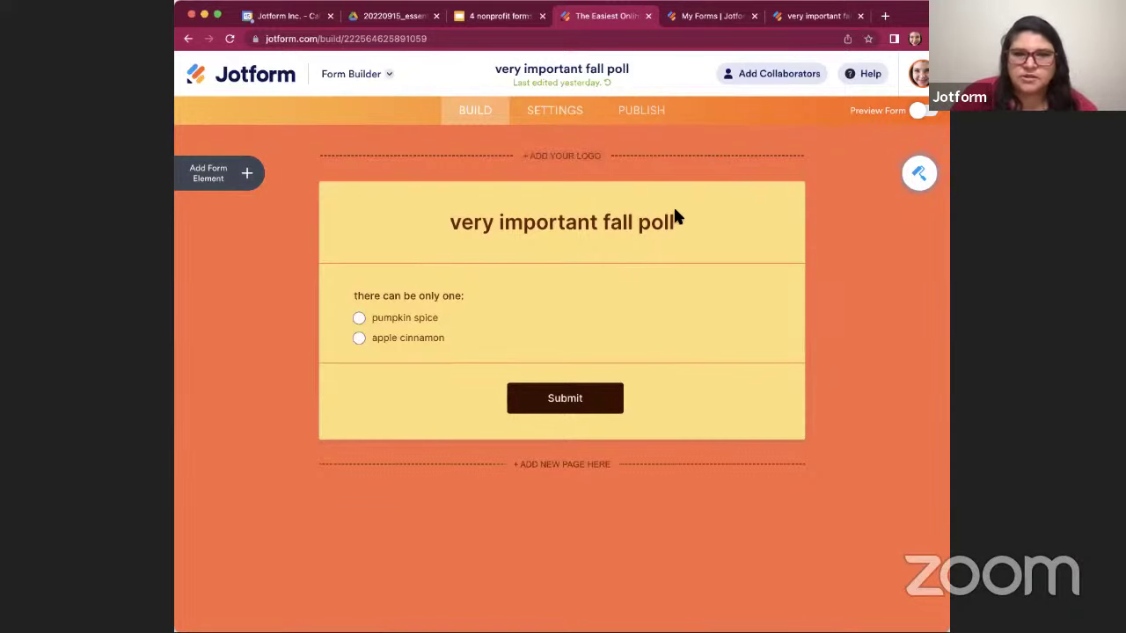
Add the Cookies For Koalas logo from the saved images above the poll form
click(560, 164)
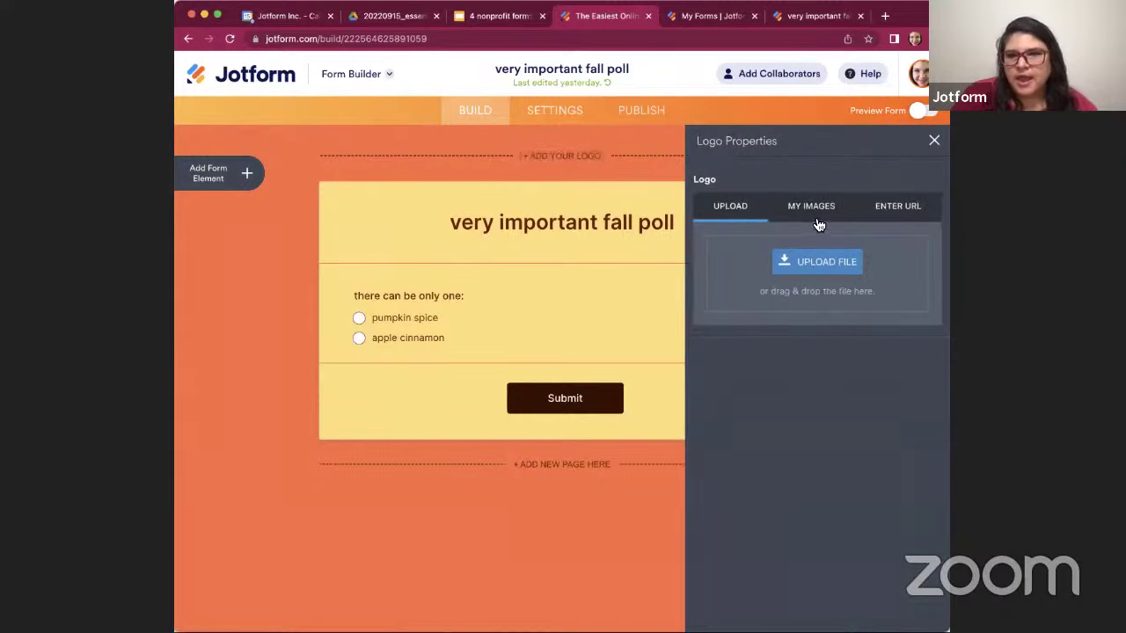
click(892, 215)
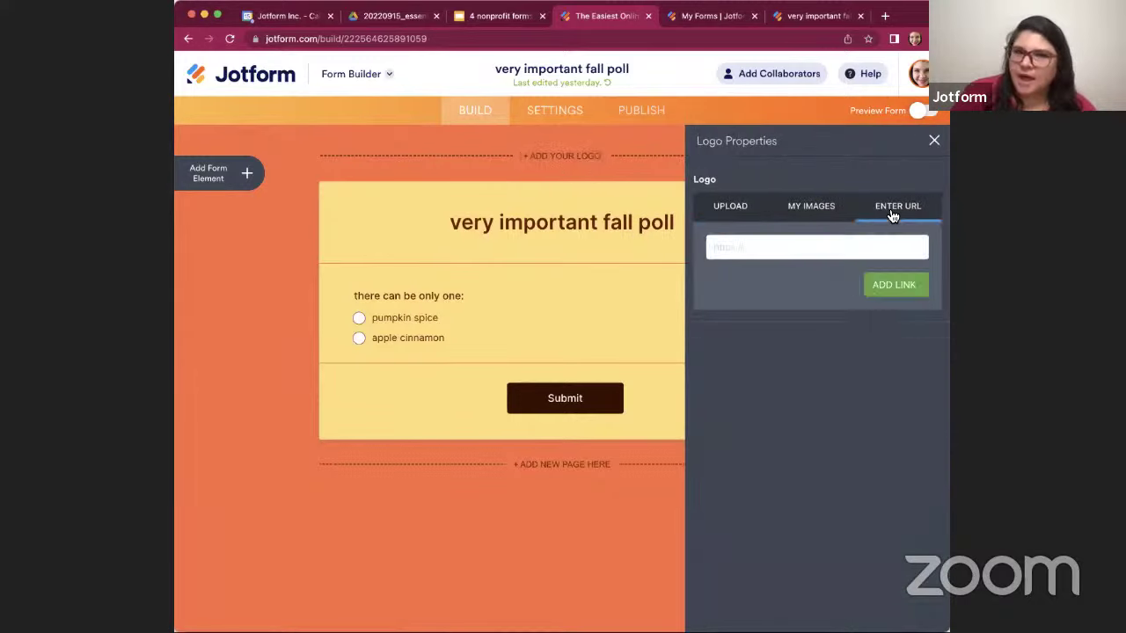
click(822, 211)
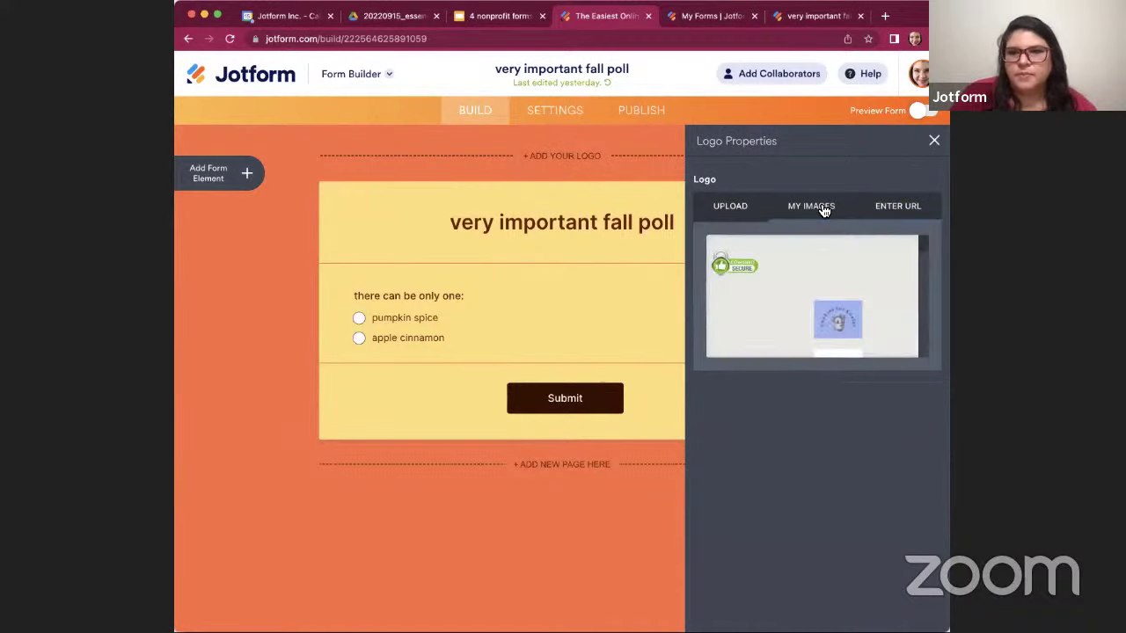
click(840, 318)
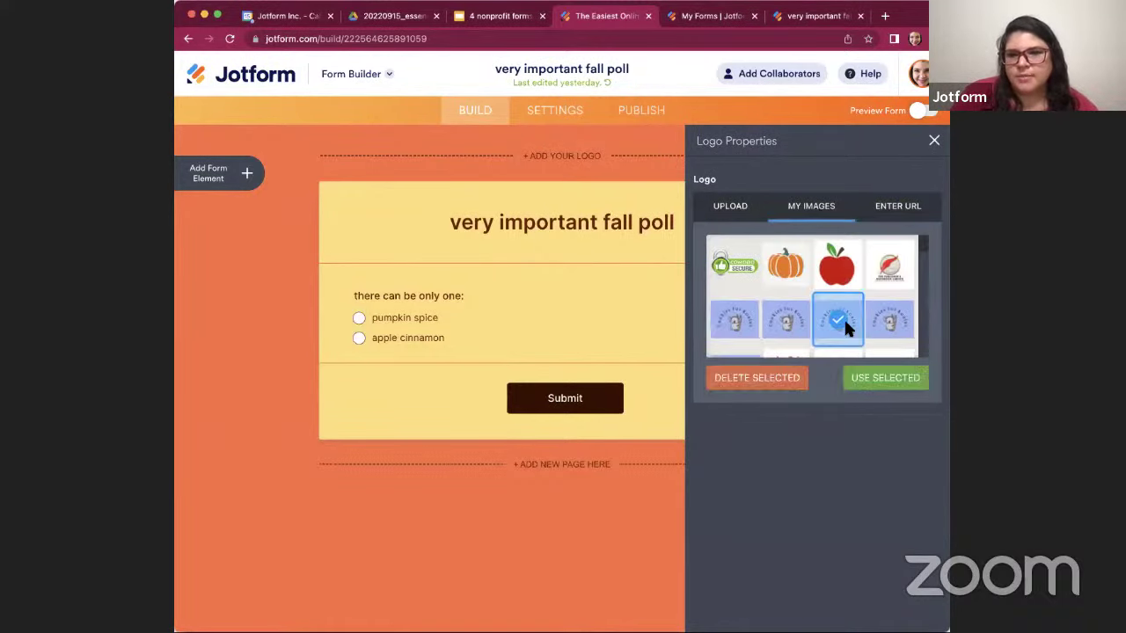
click(881, 378)
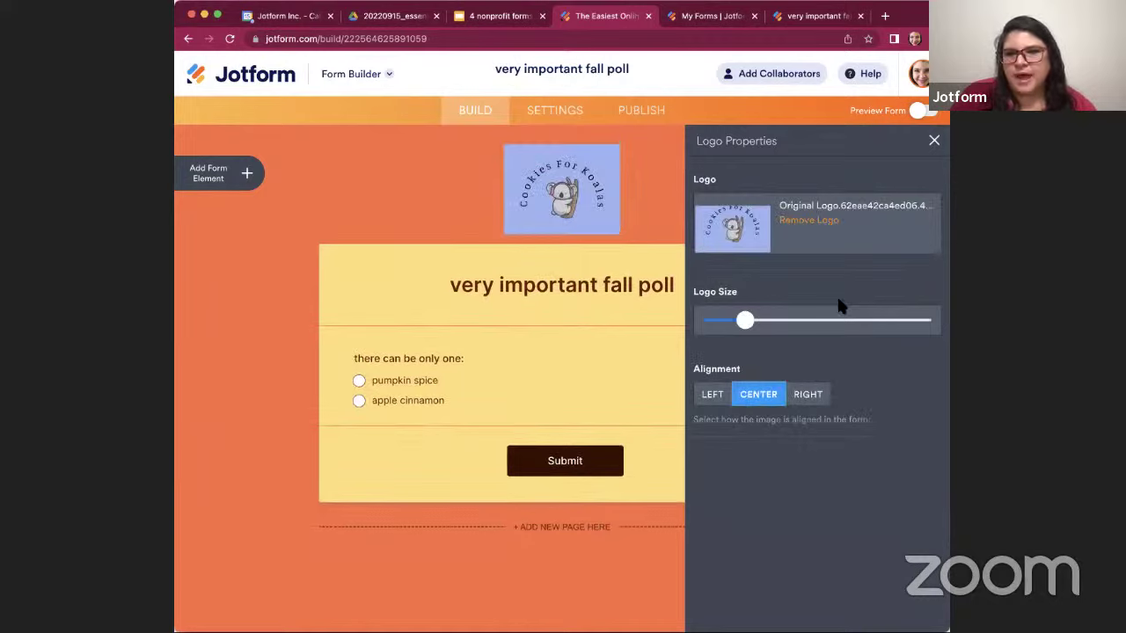
click(934, 142)
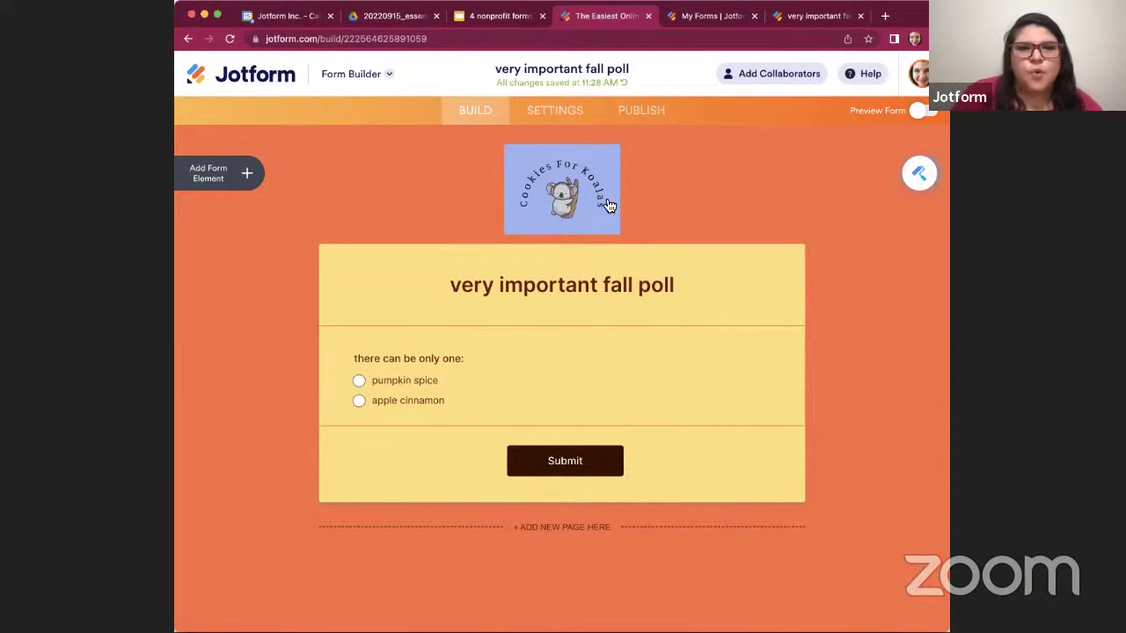
Switch to the poll's submissions table and look over the basic and connection column types that can be added
click(736, 15)
click(818, 18)
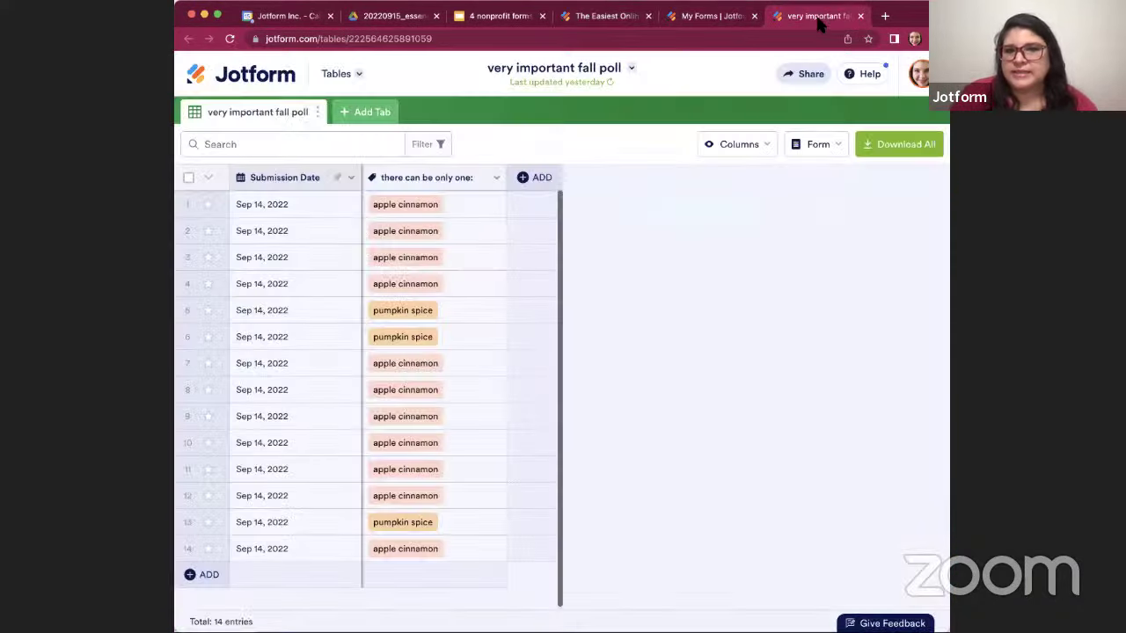
click(528, 179)
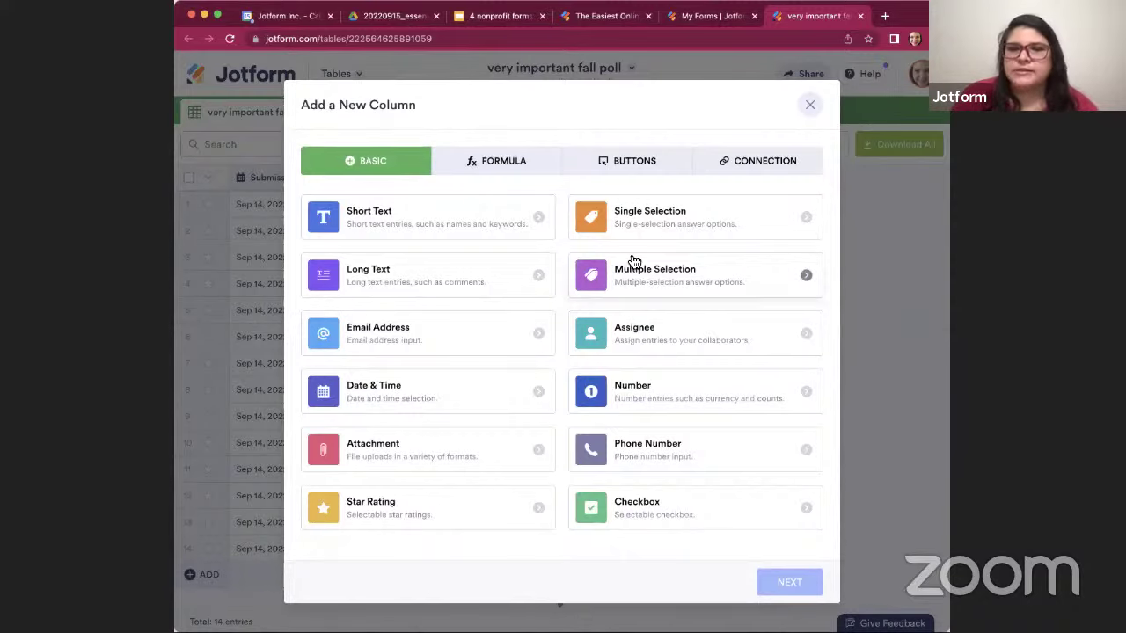
click(764, 174)
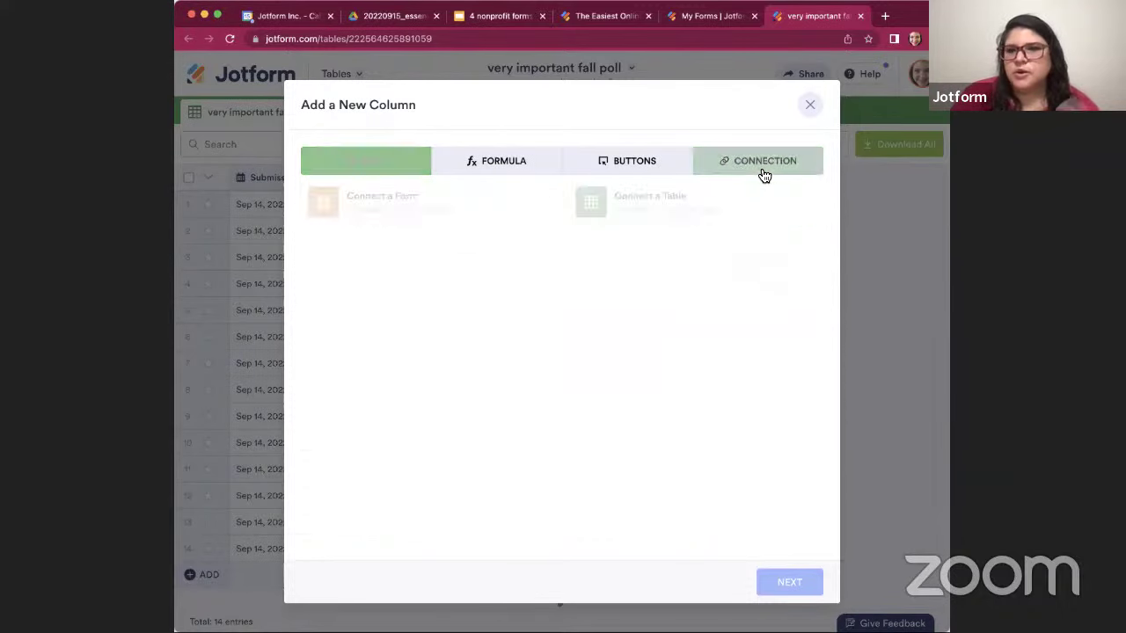
click(810, 105)
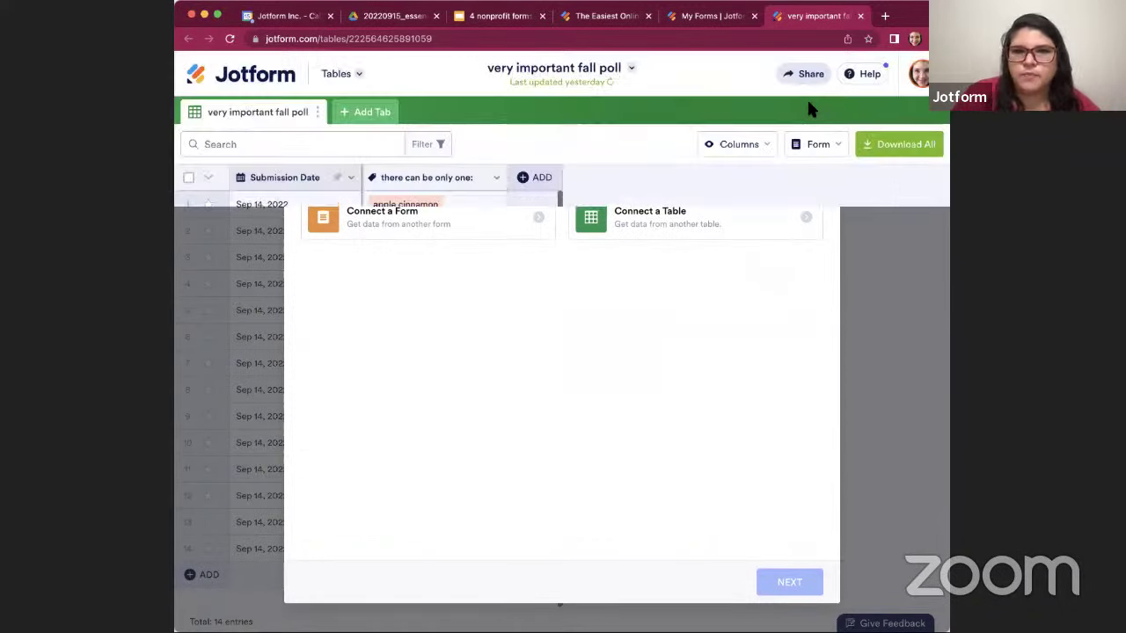
click(361, 113)
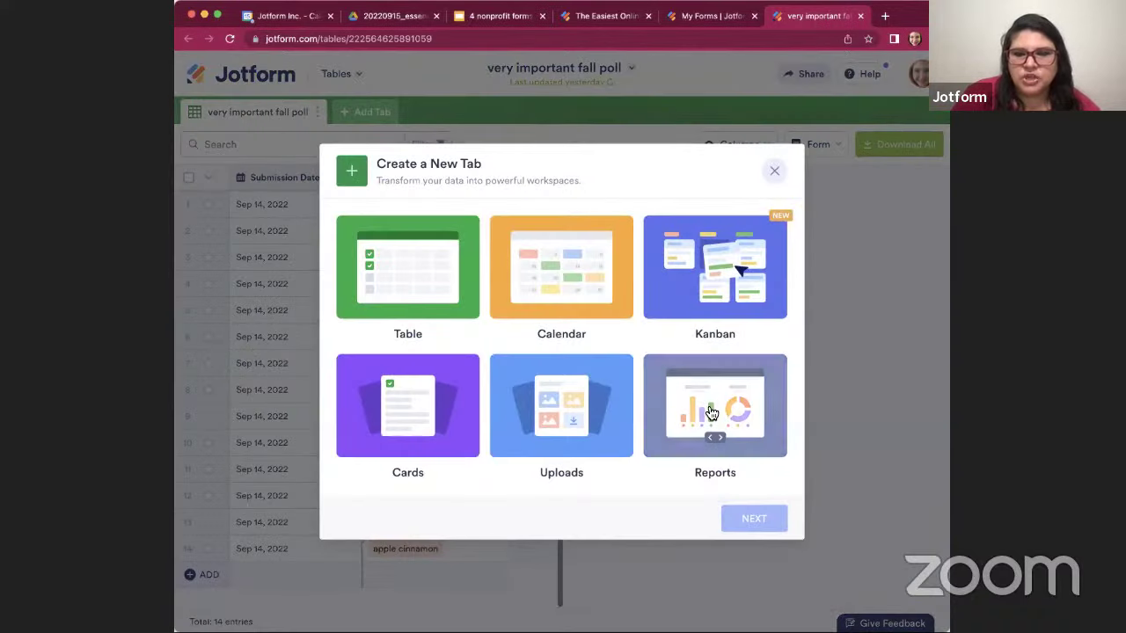
click(739, 409)
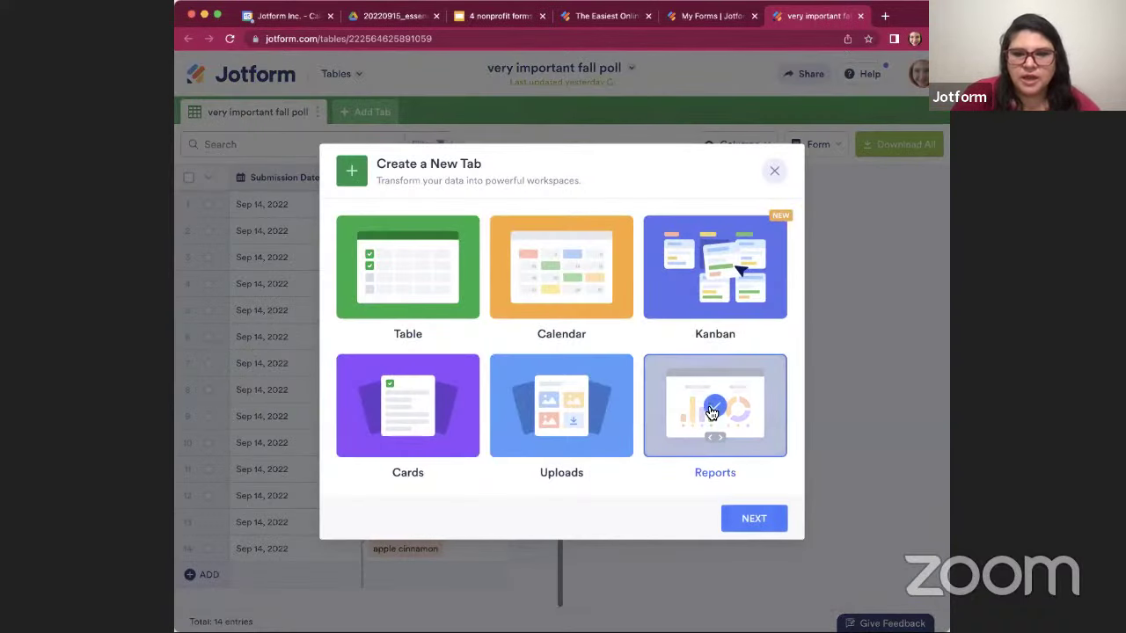
click(750, 520)
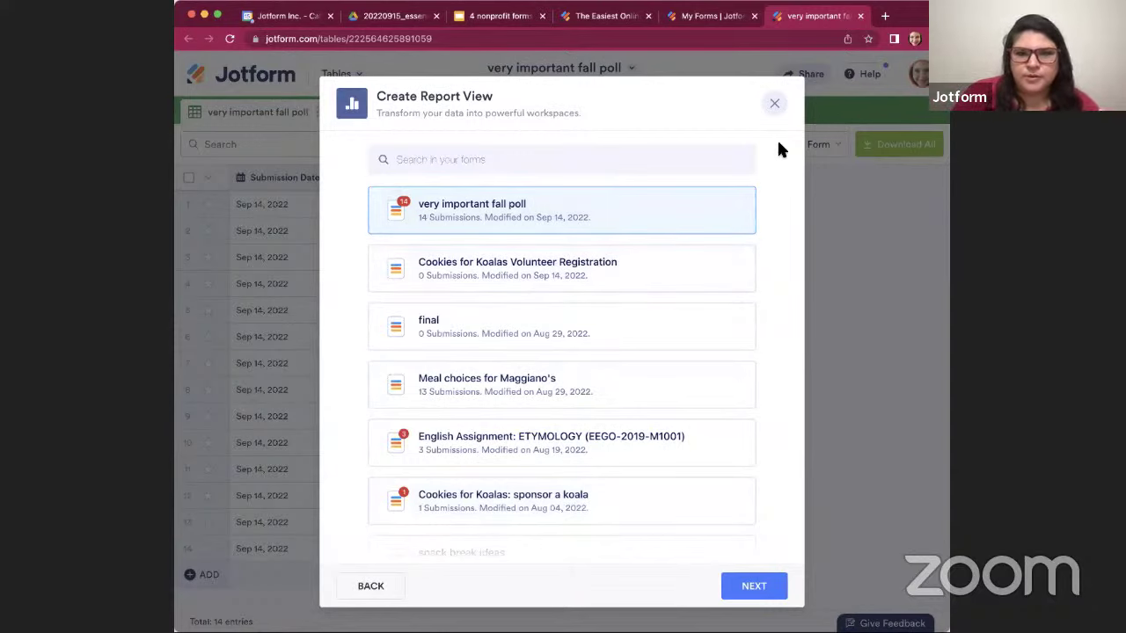
click(774, 106)
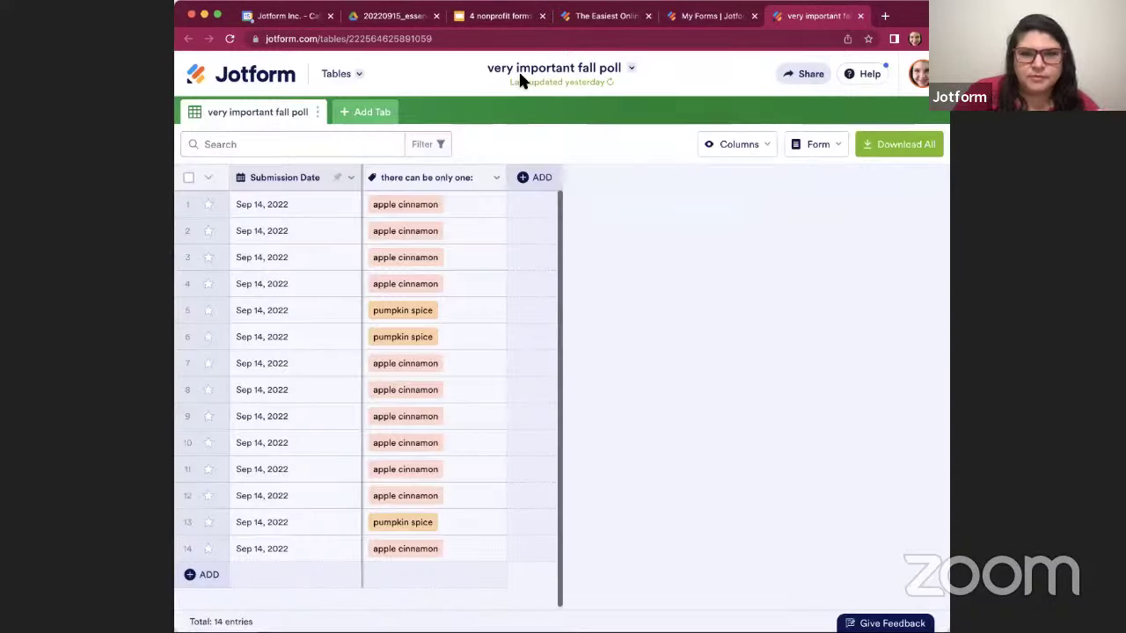
Create a Reports tab from the very important fall poll form, using the Extended Report type
click(384, 110)
click(730, 401)
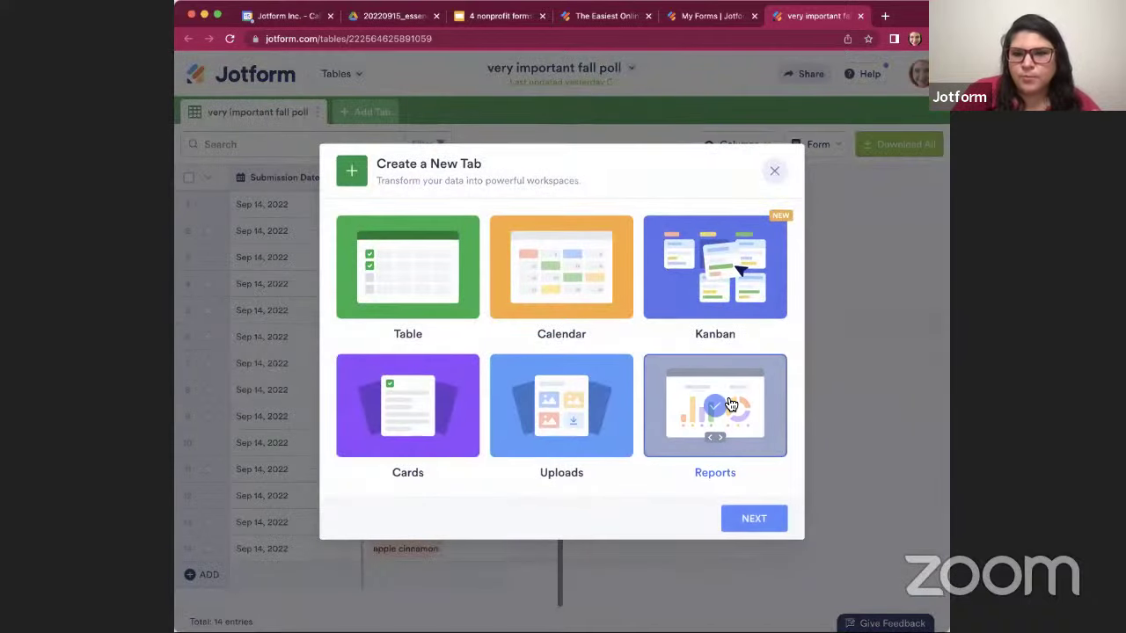
click(754, 526)
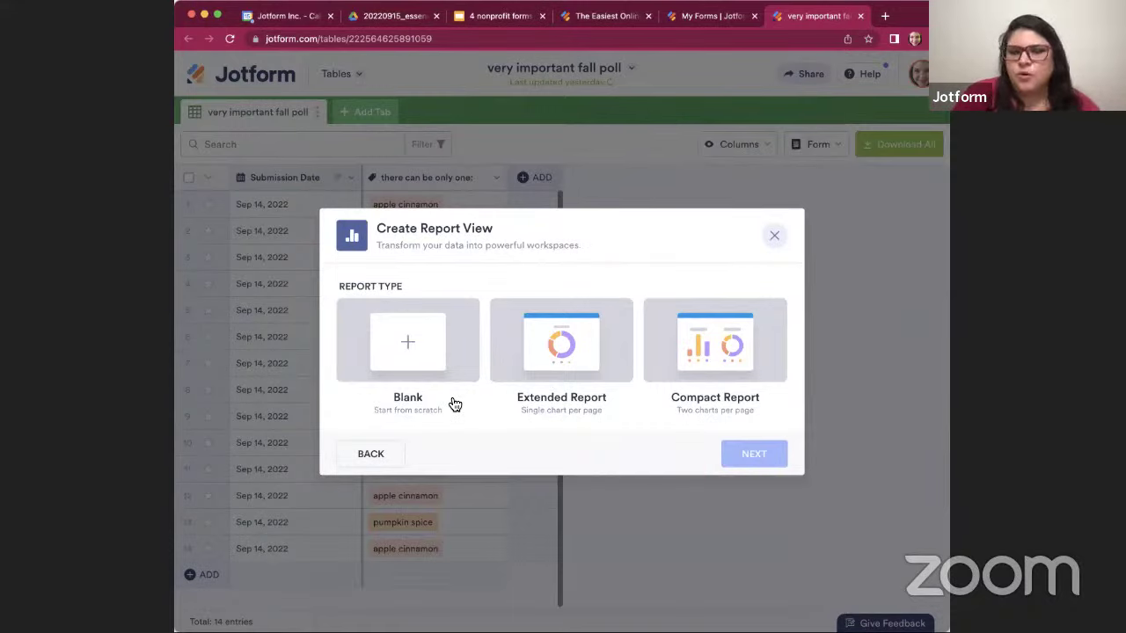
click(570, 365)
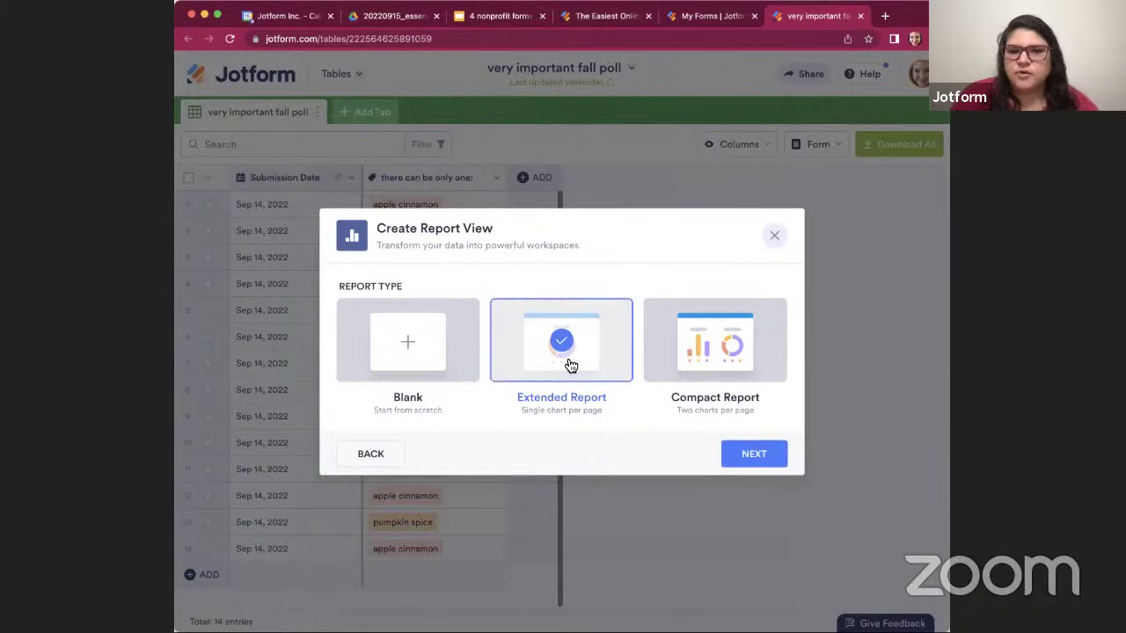
click(752, 464)
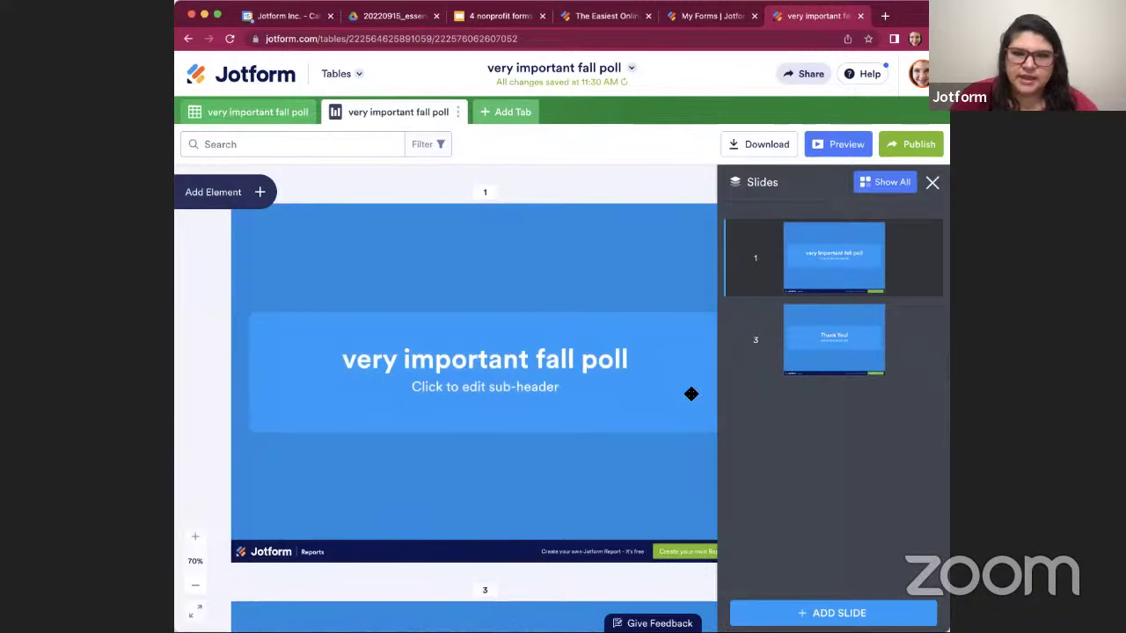
Review the report's title and thank-you slides, closing the slide list to see them at full width
scroll(437, 419, down, 2)
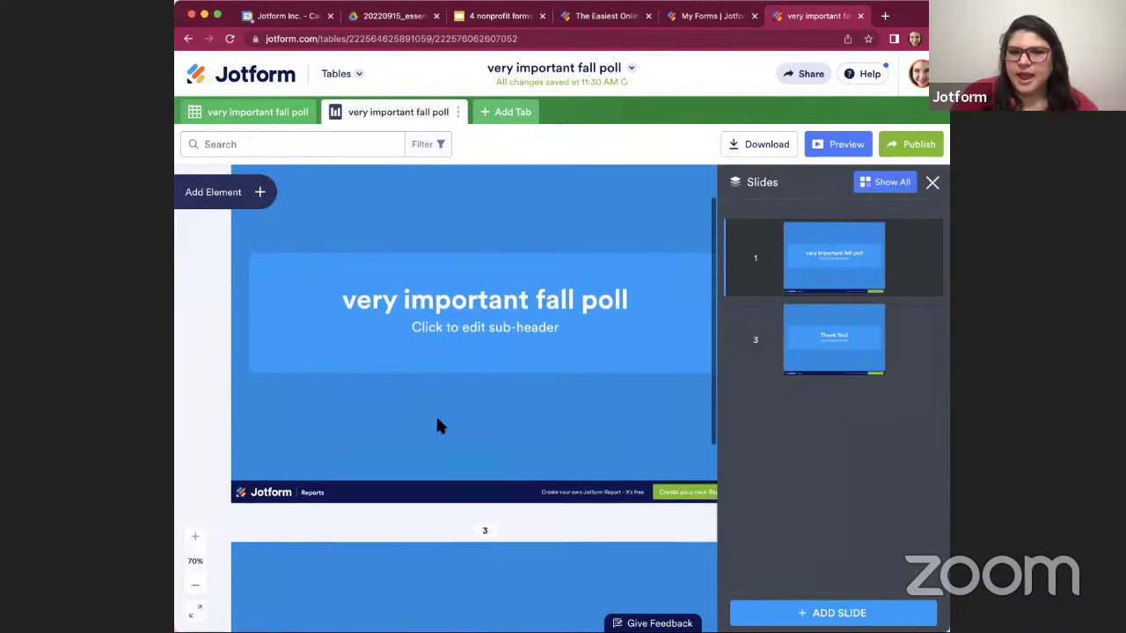
scroll(437, 426, down, 5)
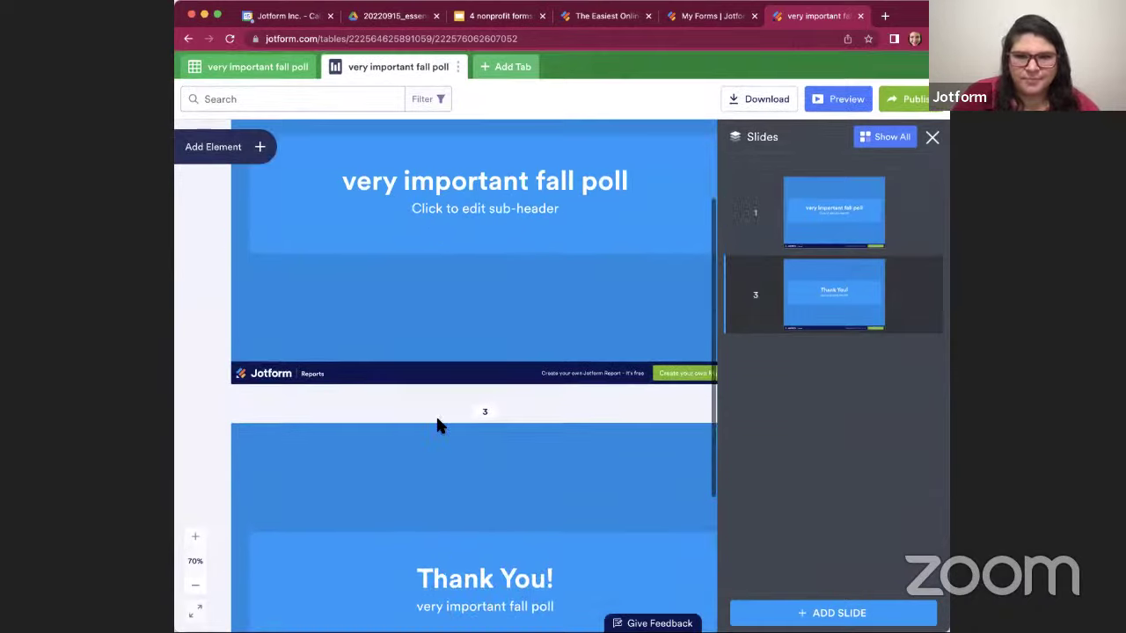
scroll(440, 422, up, 5)
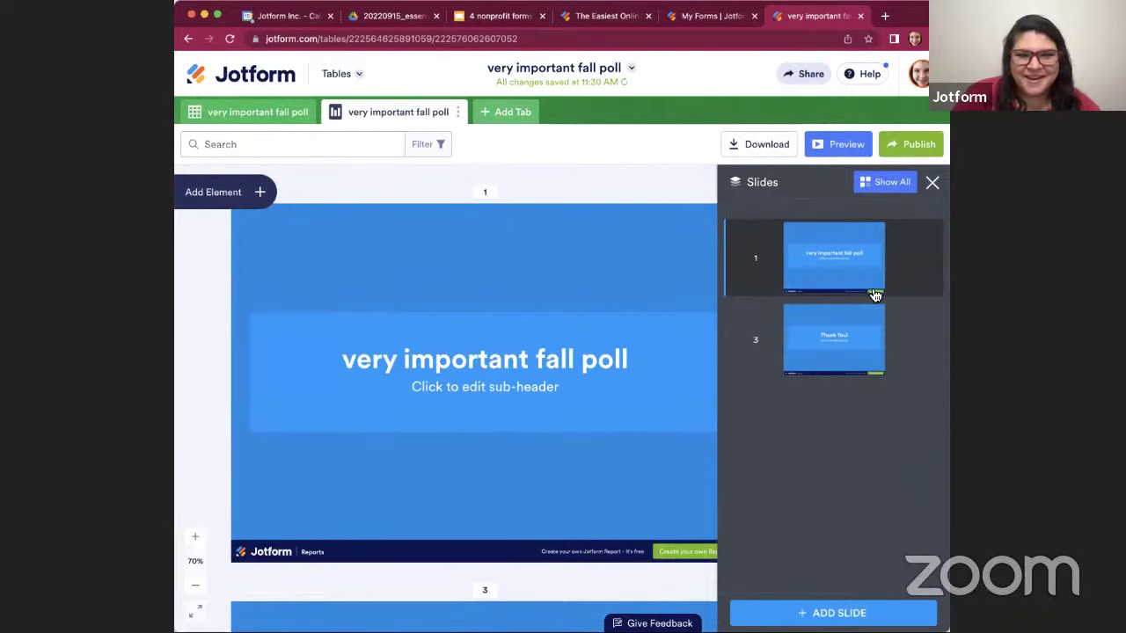
click(933, 183)
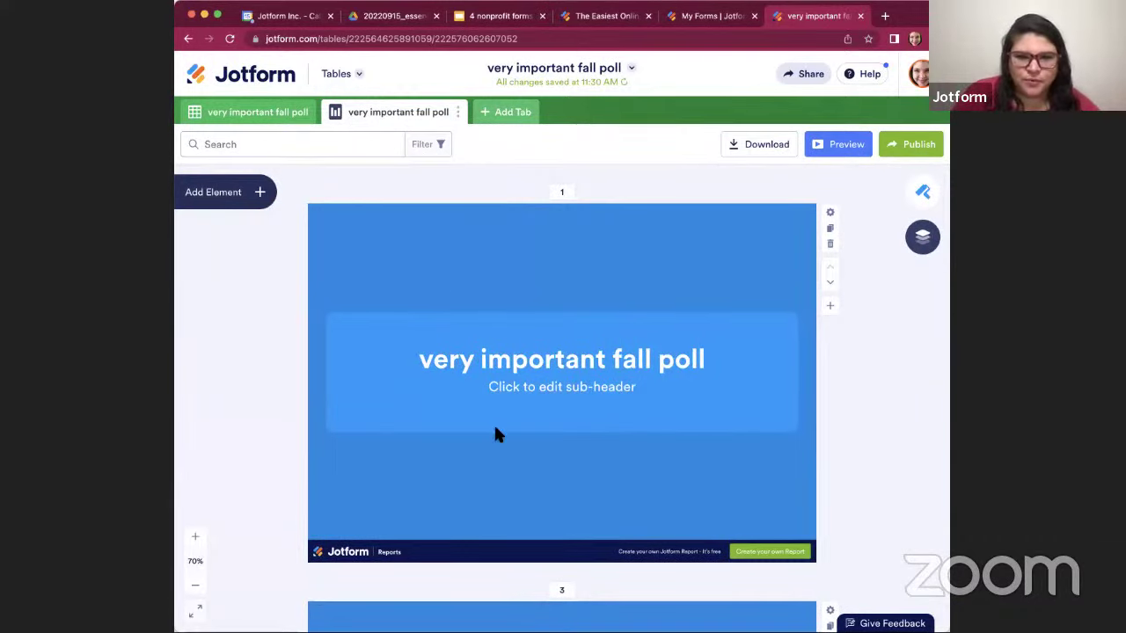
scroll(495, 435, down, 3)
scroll(494, 444, down, 2)
scroll(495, 445, up, 5)
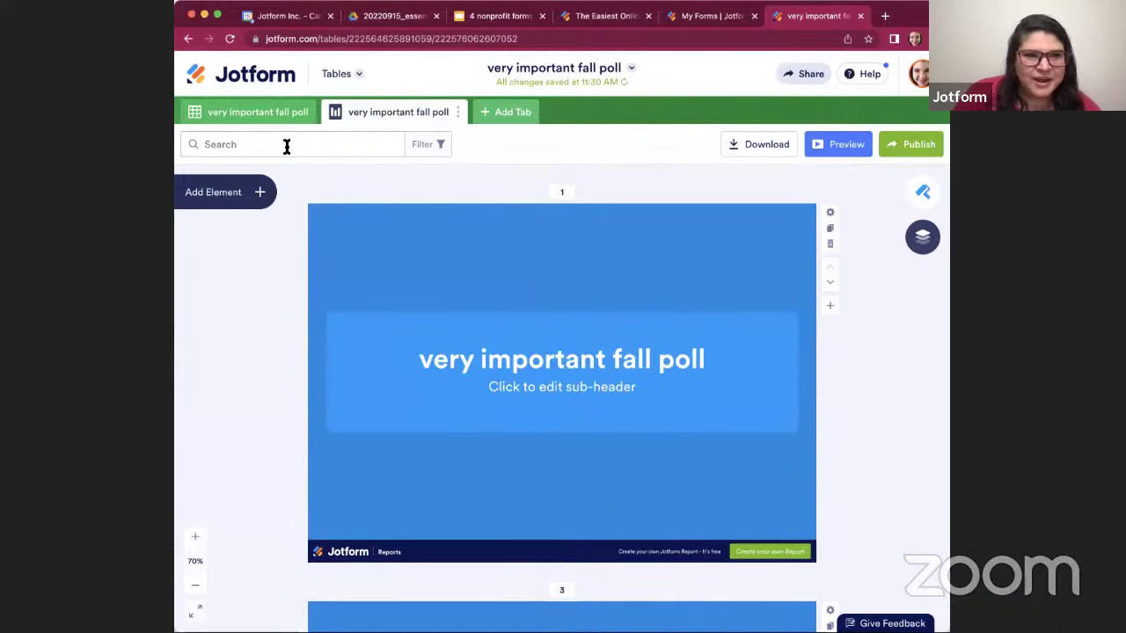
Return to the poll in the Form Builder and open its submissions table from there
click(280, 118)
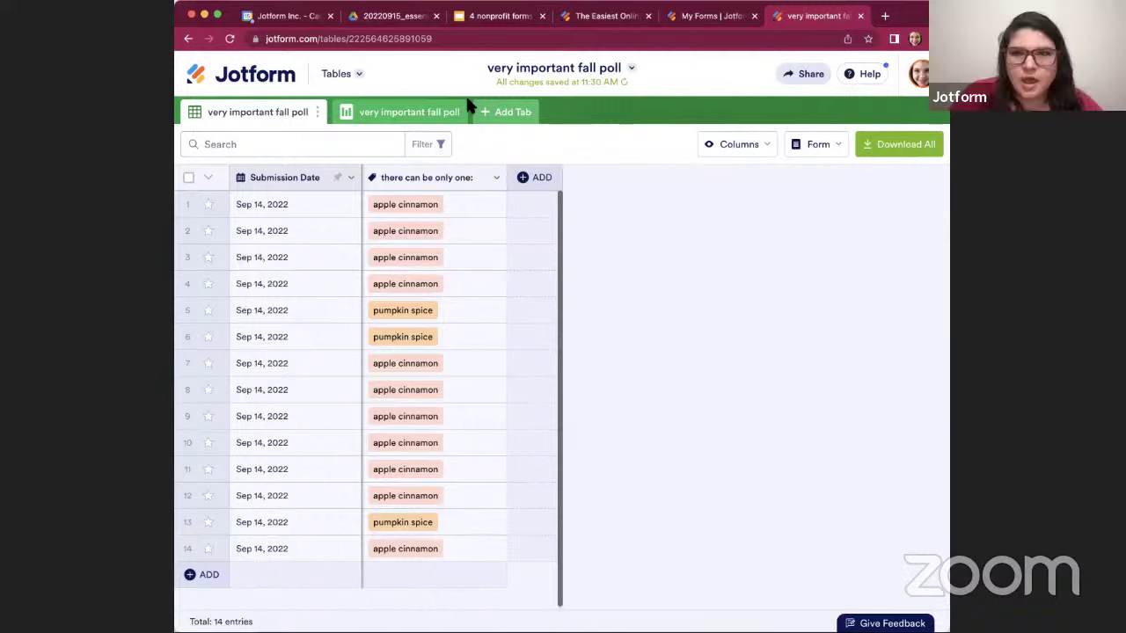
click(698, 20)
click(601, 20)
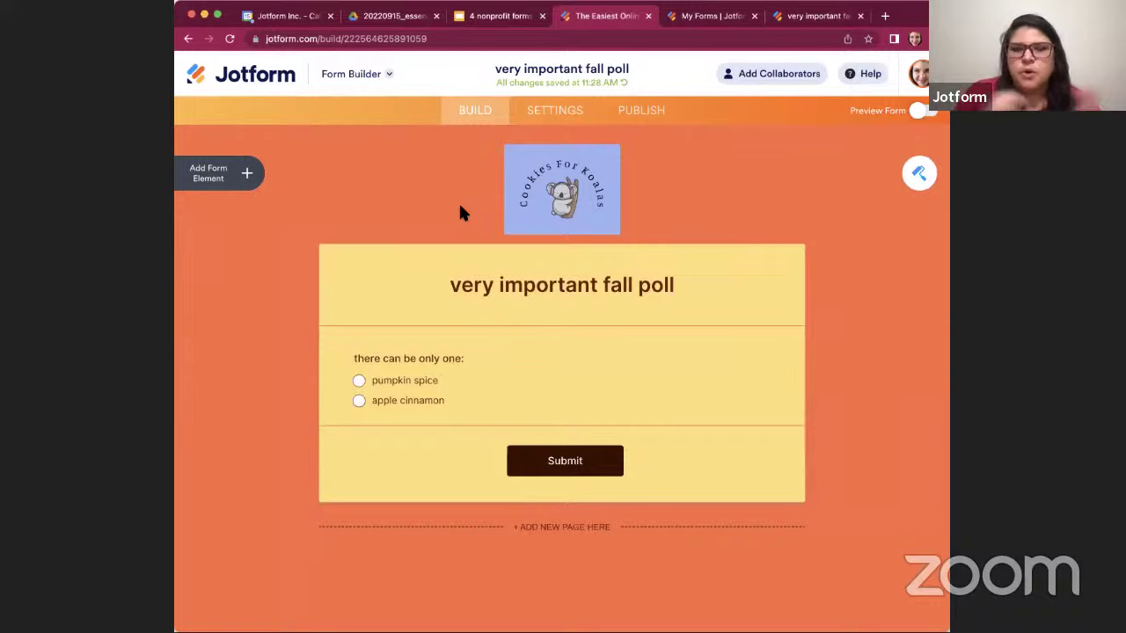
click(374, 82)
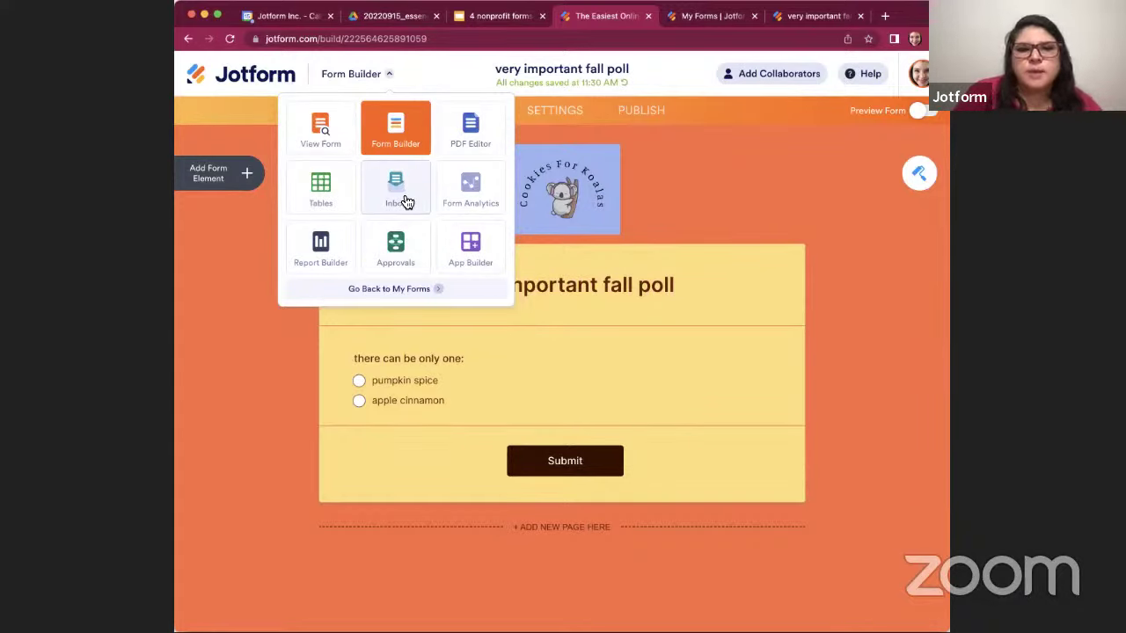
click(342, 202)
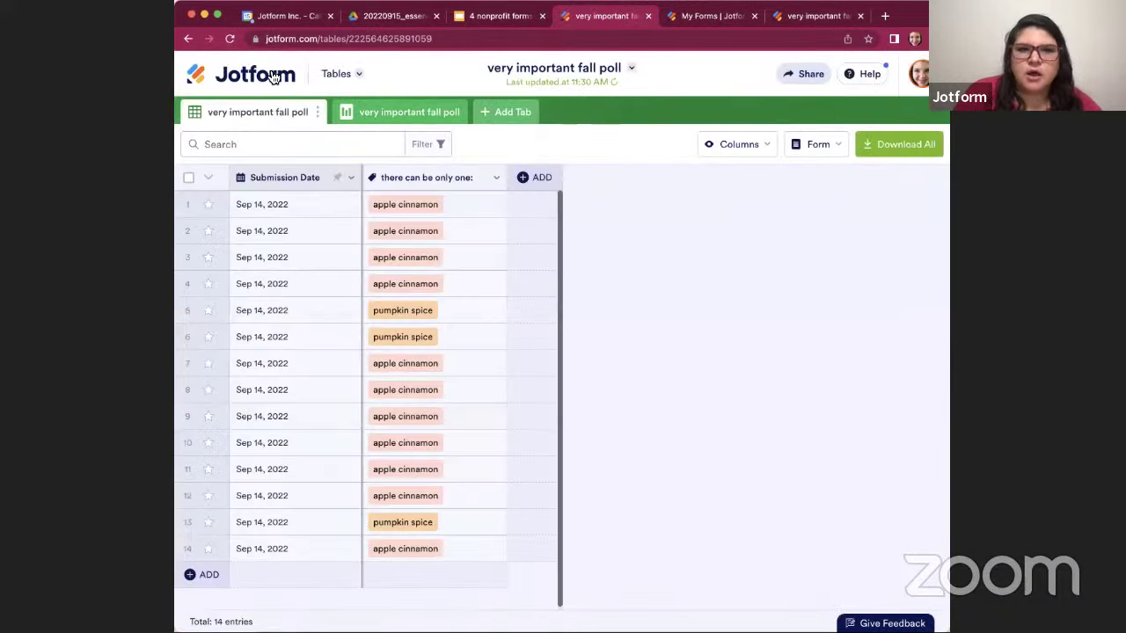
Go from the poll's table to the My Tables overview, look through the listed tables, and return to My Forms
click(273, 82)
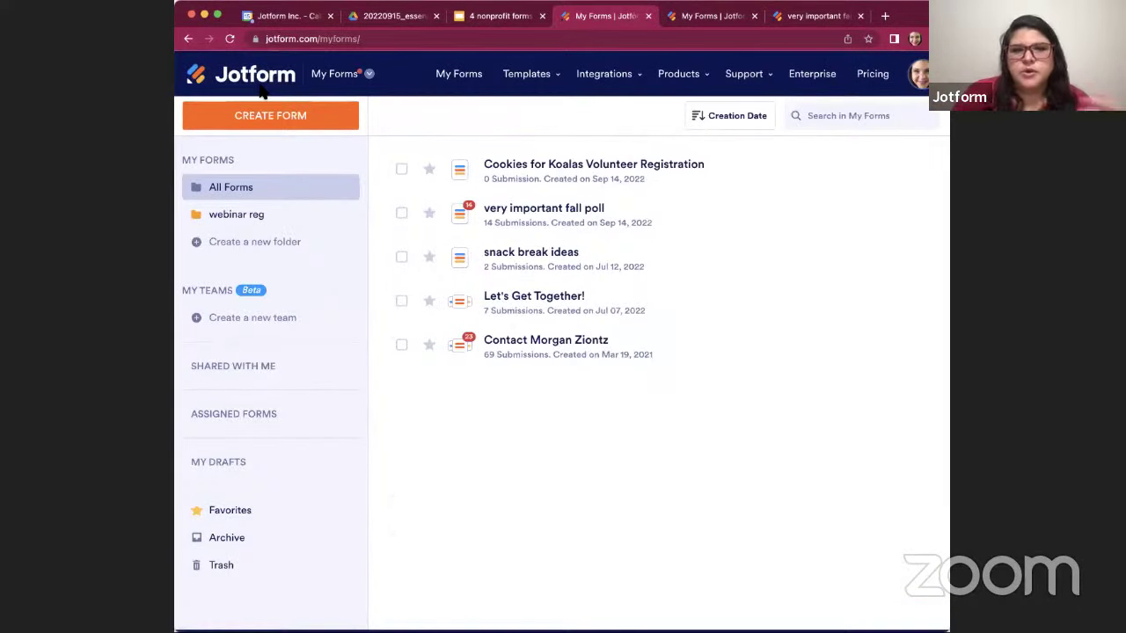
click(336, 86)
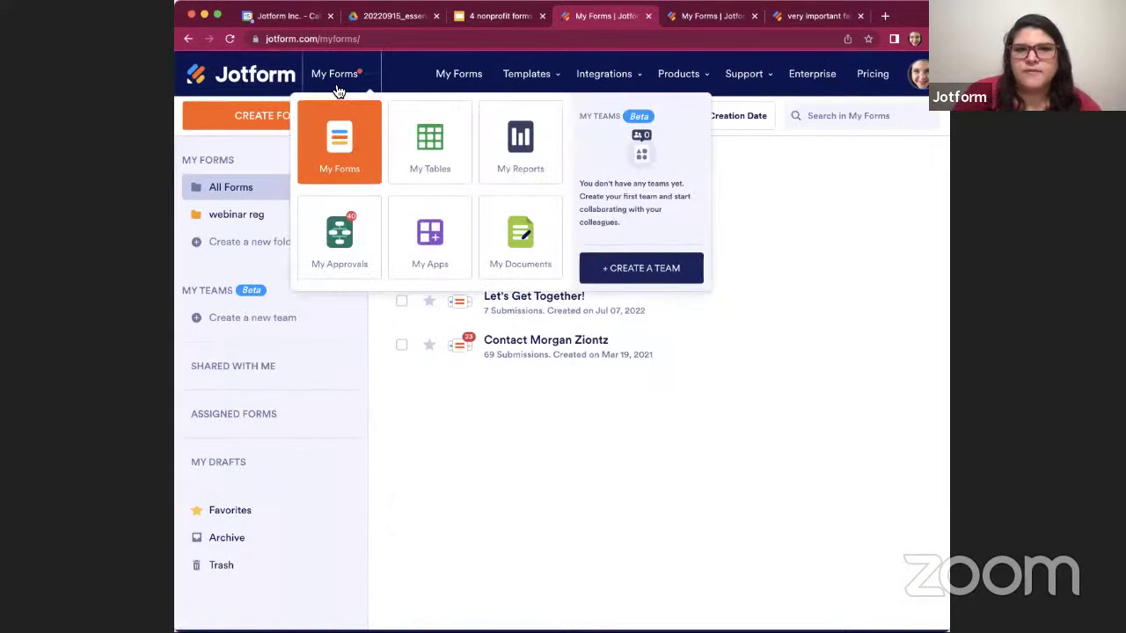
click(428, 142)
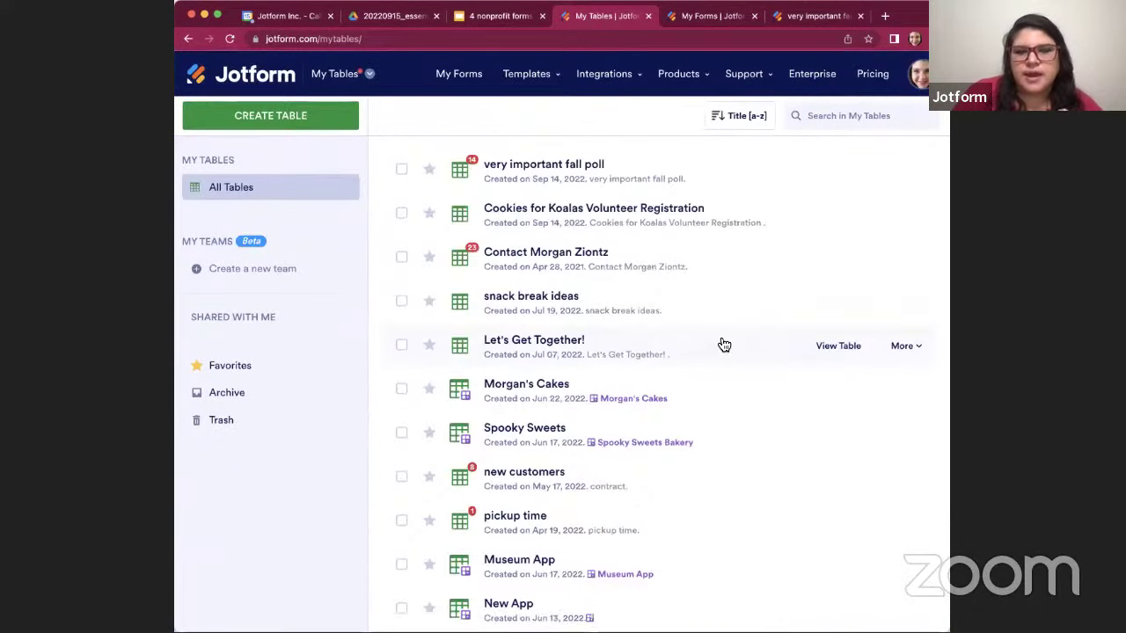
scroll(721, 343, down, 5)
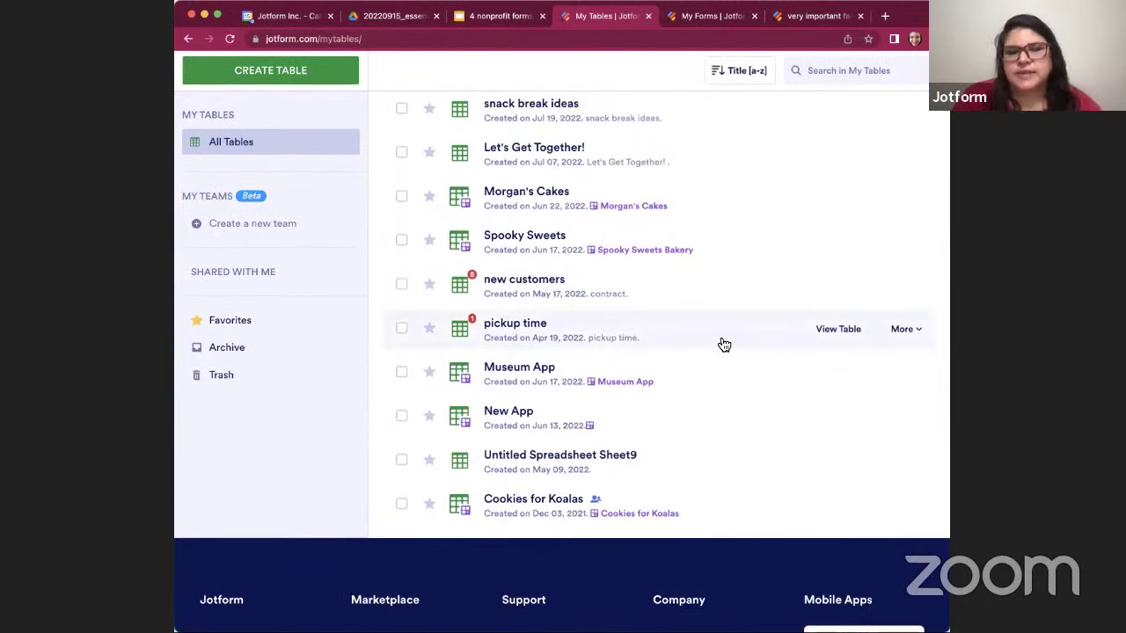
scroll(724, 345, up, 5)
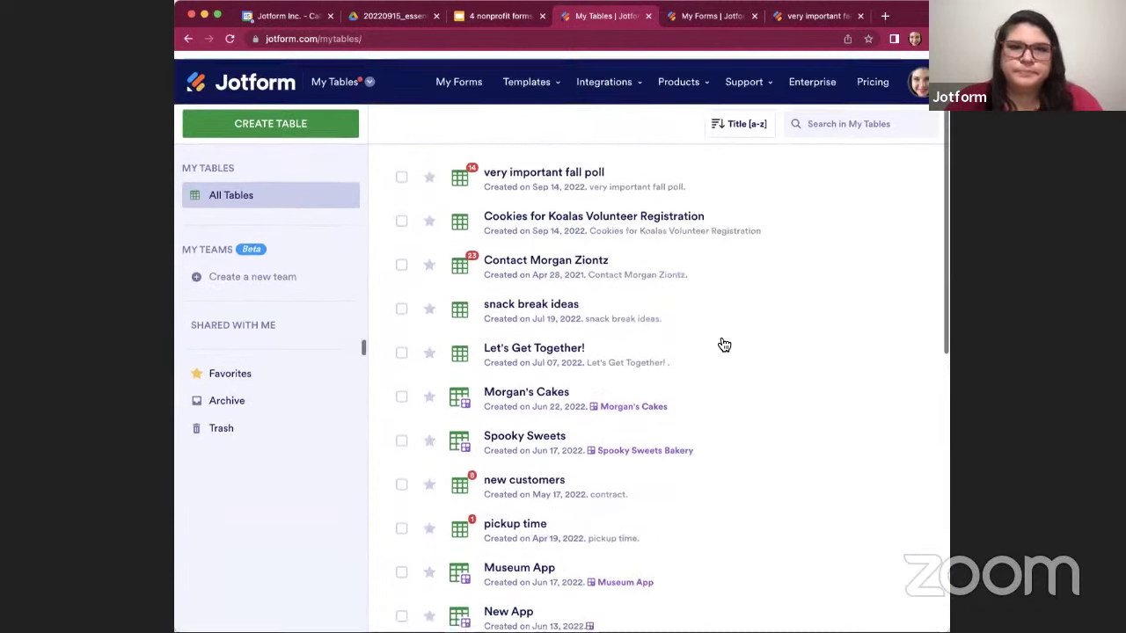
click(266, 79)
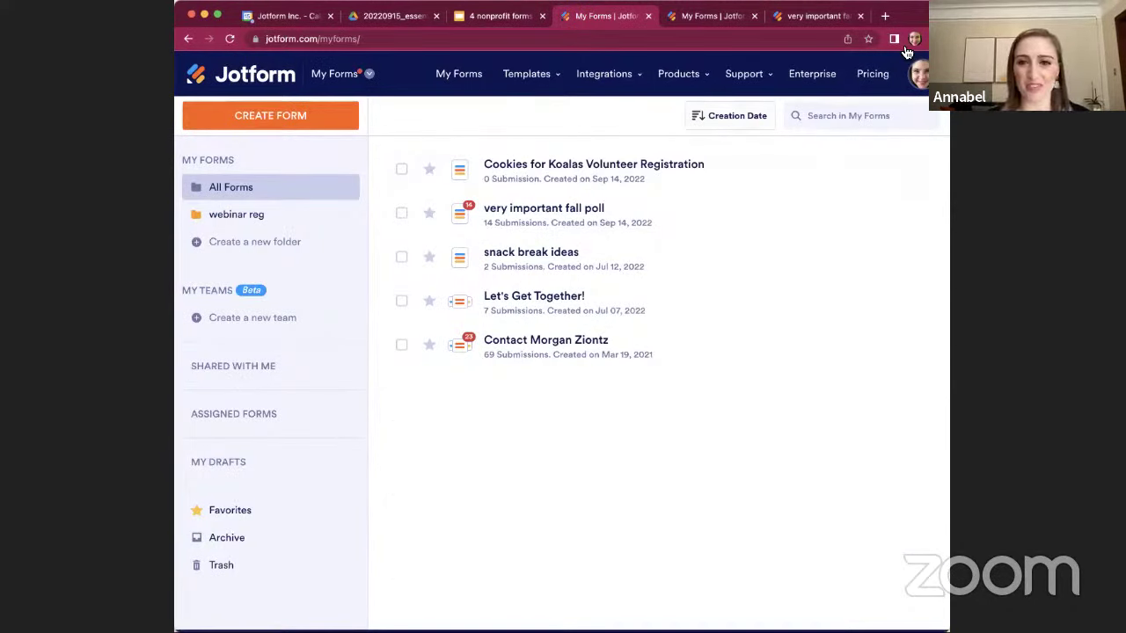
Switch to the nonprofit forms presentation in Google Slides and select the closing "Thank you!" slide
click(498, 18)
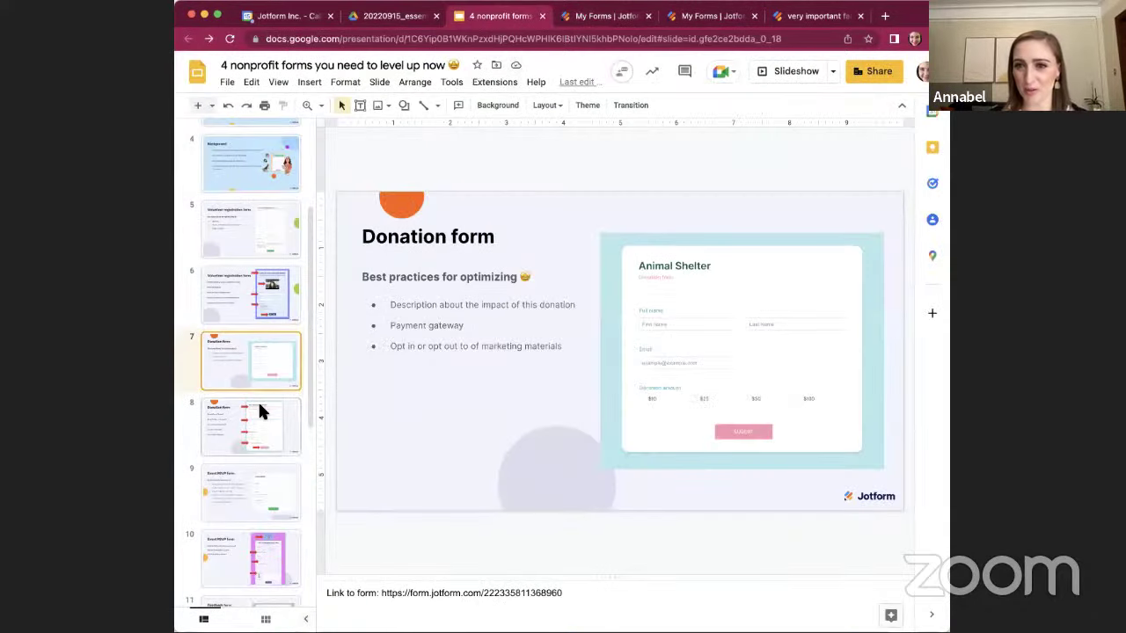
scroll(257, 405, down, 5)
click(236, 578)
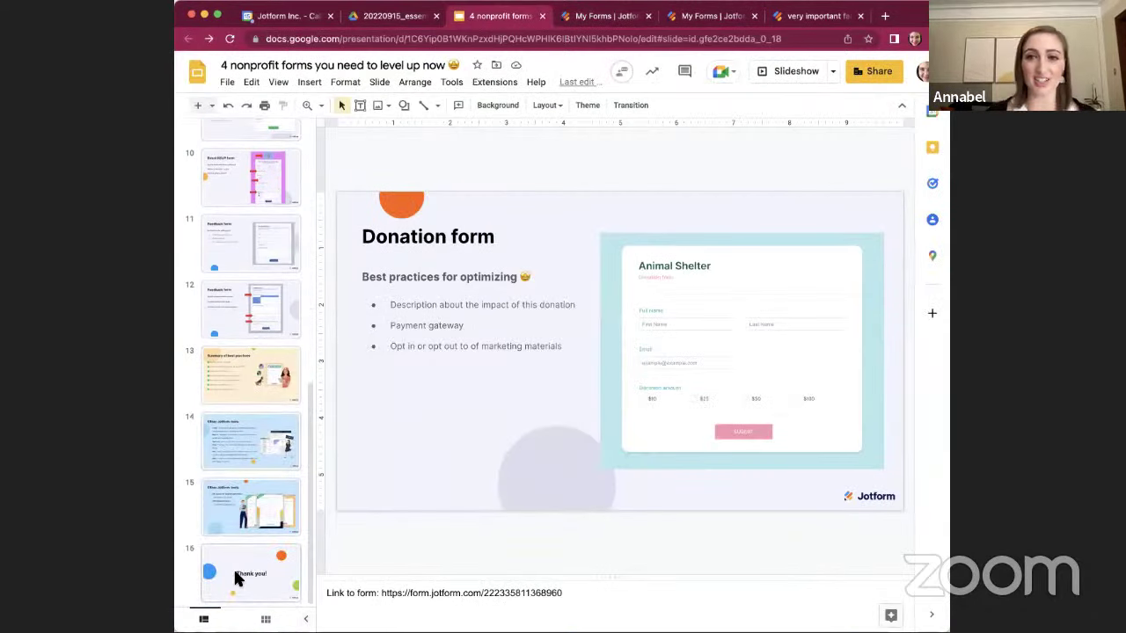